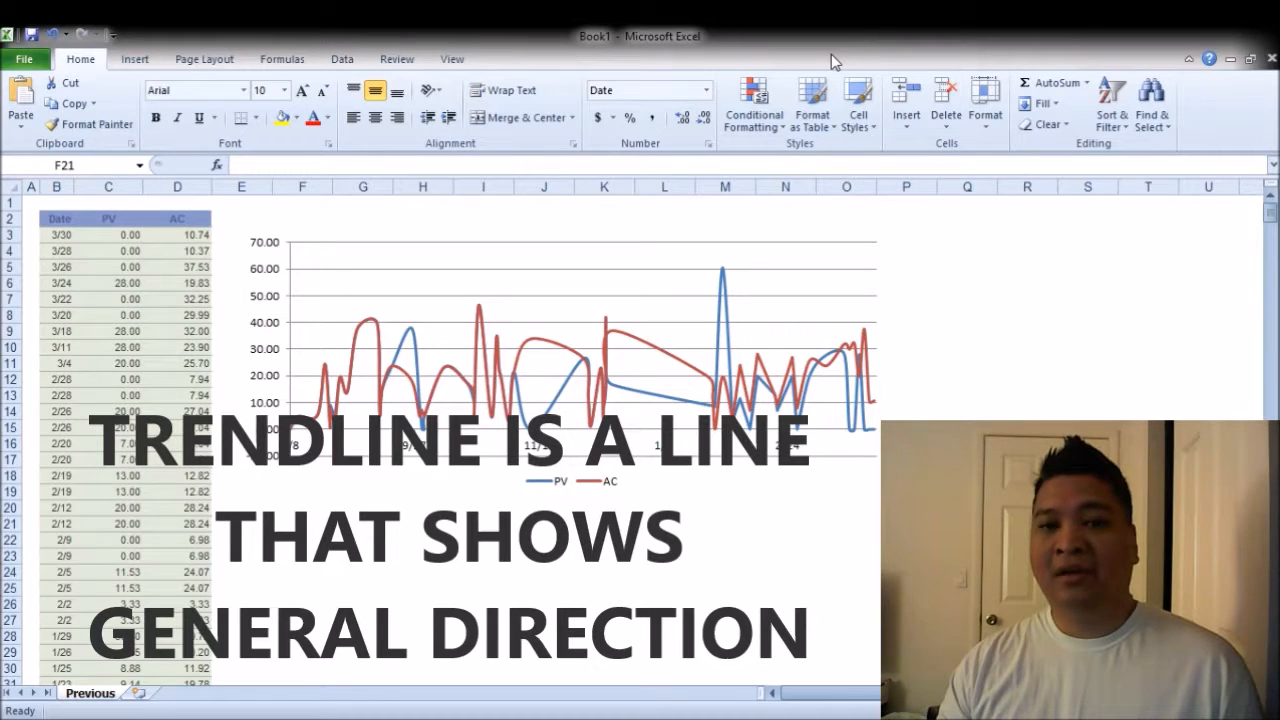
- Review the planned-value figures in the PV column, from C3 down to C28
{"action": "left_click", "coordinate": [857, 226]}
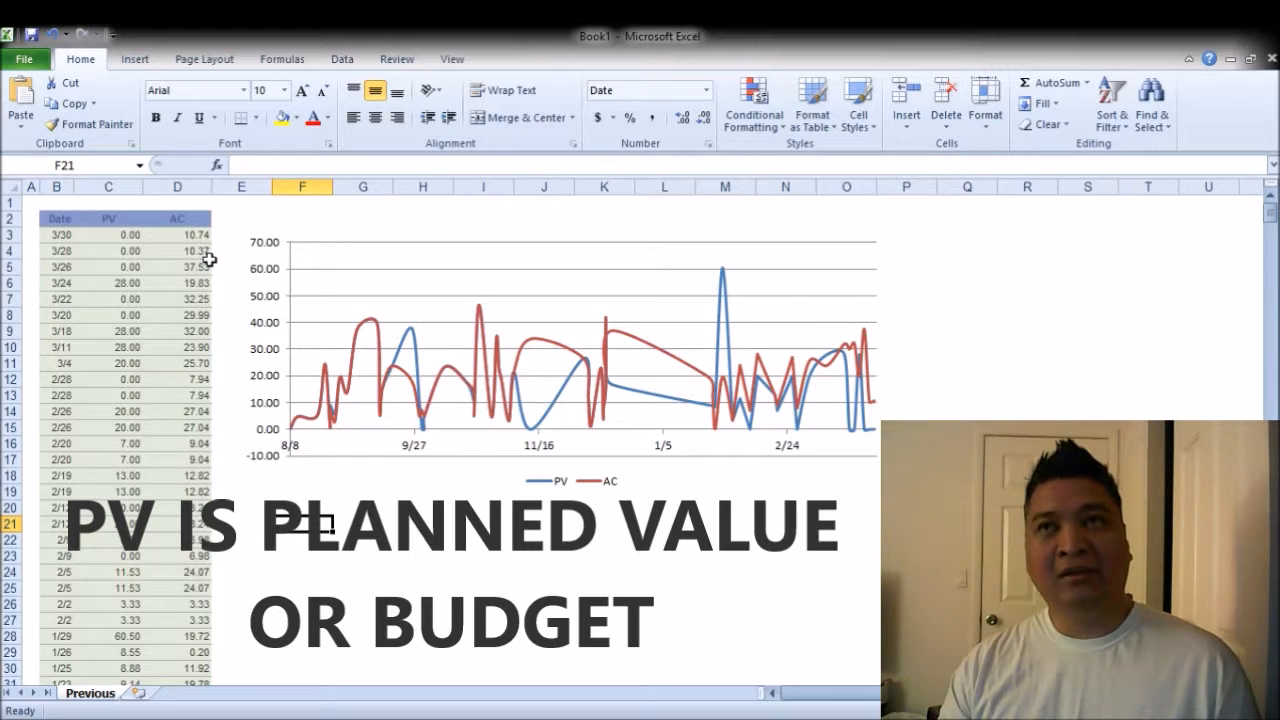
{"action": "left_click", "coordinate": [126, 240]}
{"action": "left_click_drag", "start_coordinate": [126, 240], "coordinate": [120, 630]}
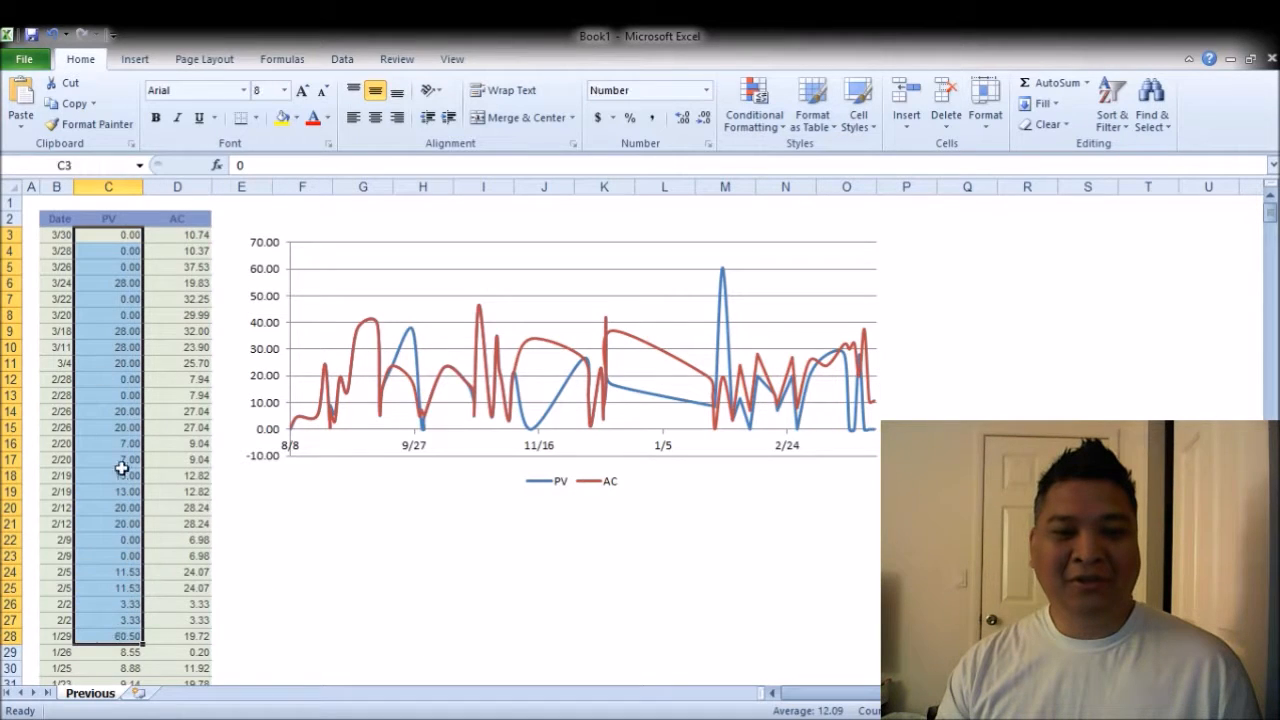
{"action": "left_click", "coordinate": [91, 326]}
{"action": "left_click", "coordinate": [100, 299]}
{"action": "left_click", "coordinate": [104, 267]}
{"action": "left_click", "coordinate": [106, 237]}
{"action": "left_click", "coordinate": [106, 267]}
- Review the actual-cost figures in the AC column, from D3 down to D11
{"action": "left_click", "coordinate": [179, 222]}
{"action": "left_click", "coordinate": [182, 235]}
{"action": "left_click_drag", "start_coordinate": [182, 235], "coordinate": [183, 351]}
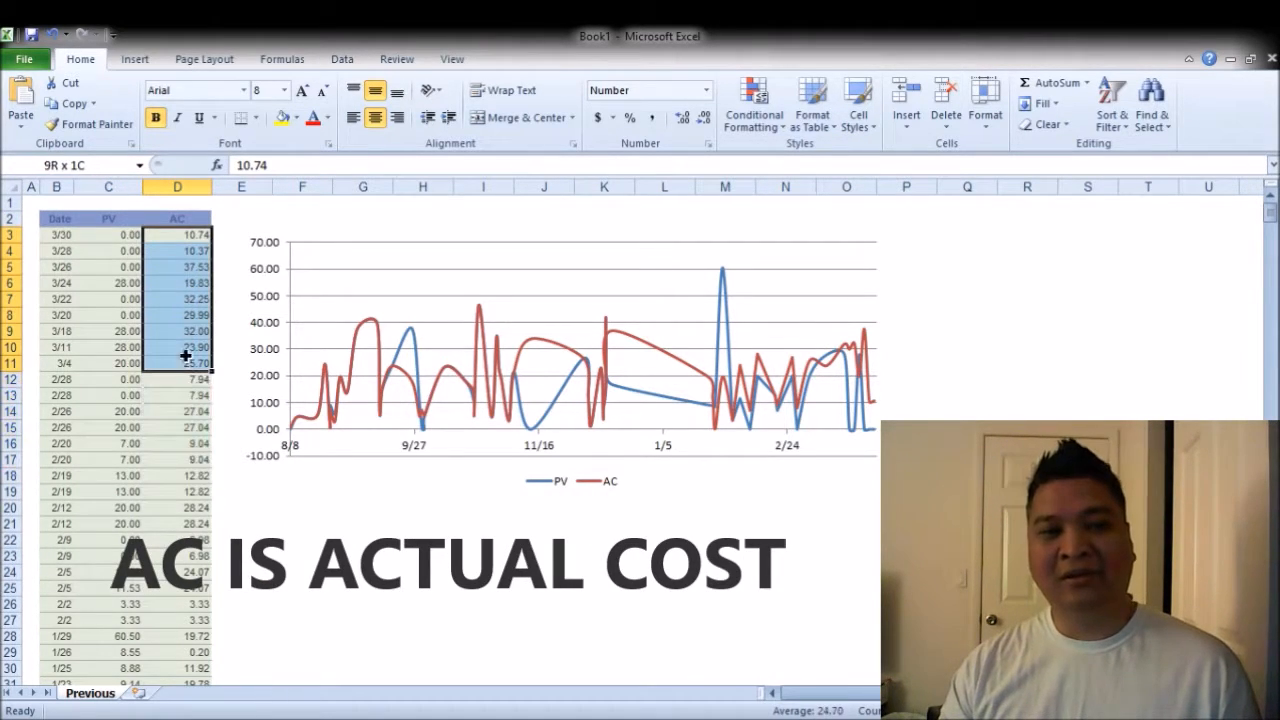
{"action": "left_click", "coordinate": [184, 285]}
{"action": "left_click", "coordinate": [179, 332]}
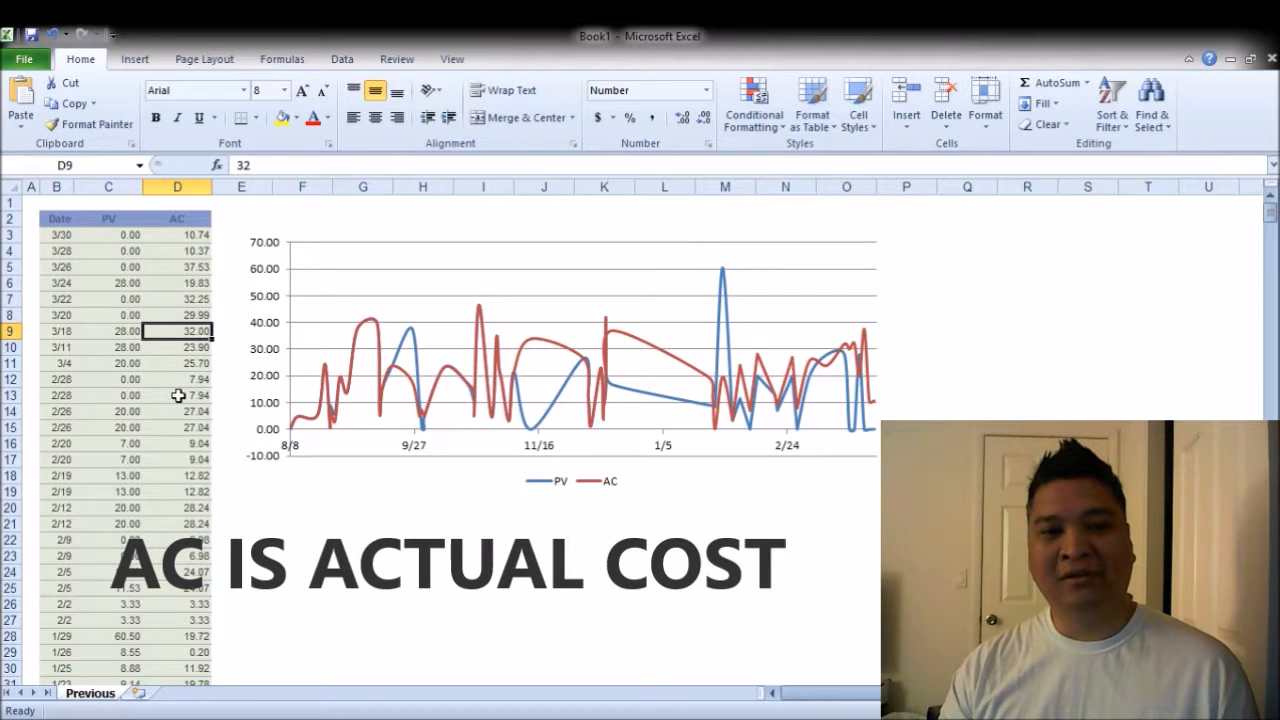
{"action": "left_click", "coordinate": [176, 347]}
{"action": "left_click", "coordinate": [171, 333]}
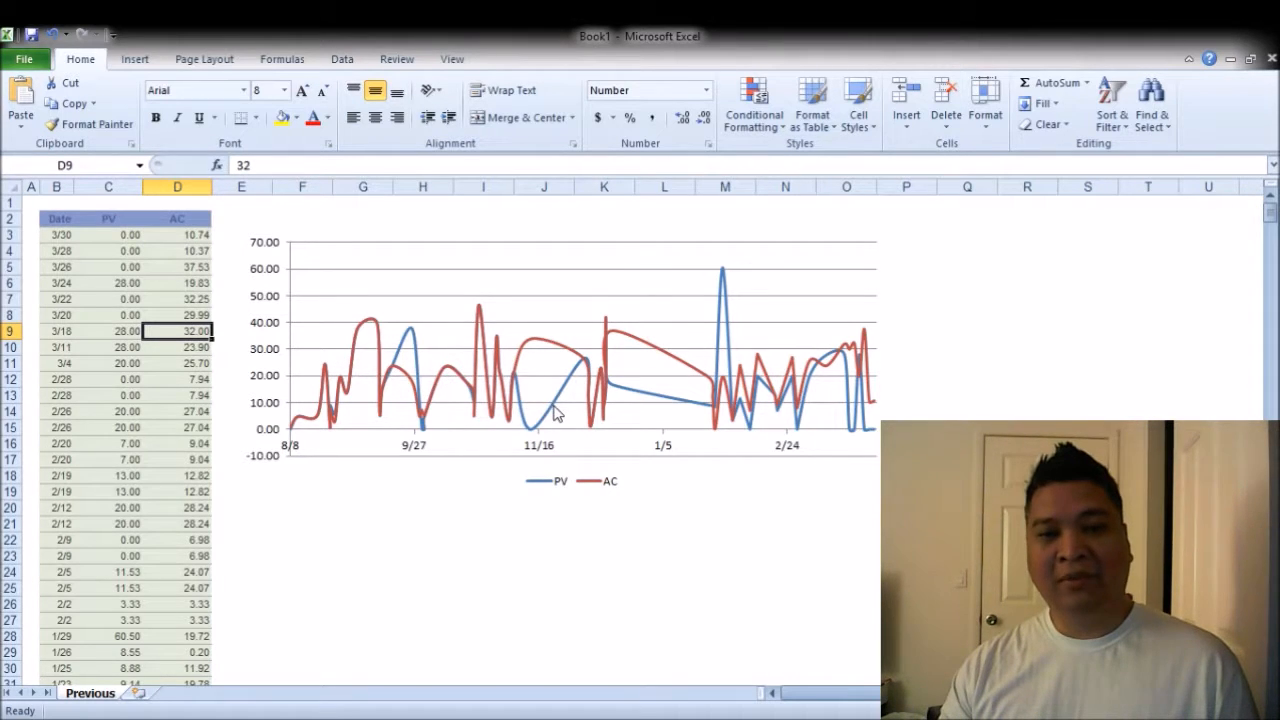
- Add a linear trendline to the AC series in the PV/AC line chart
{"action": "left_click", "coordinate": [560, 348]}
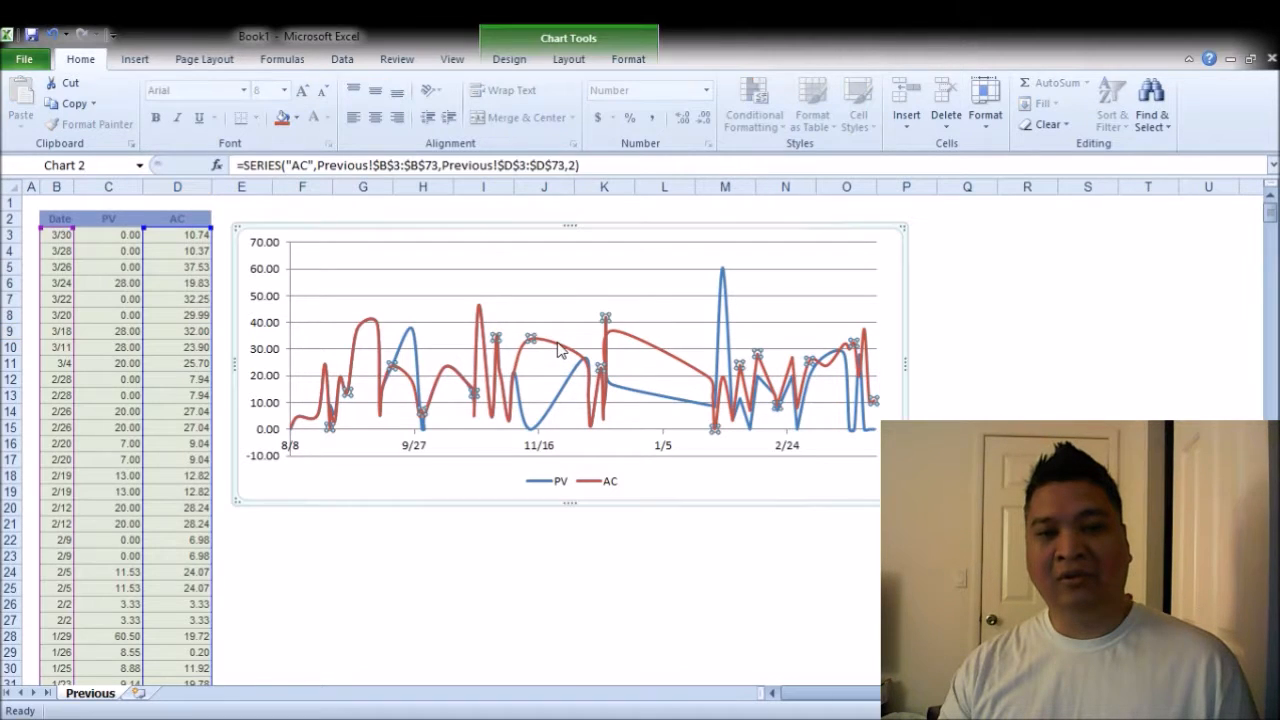
{"action": "left_click", "coordinate": [489, 604]}
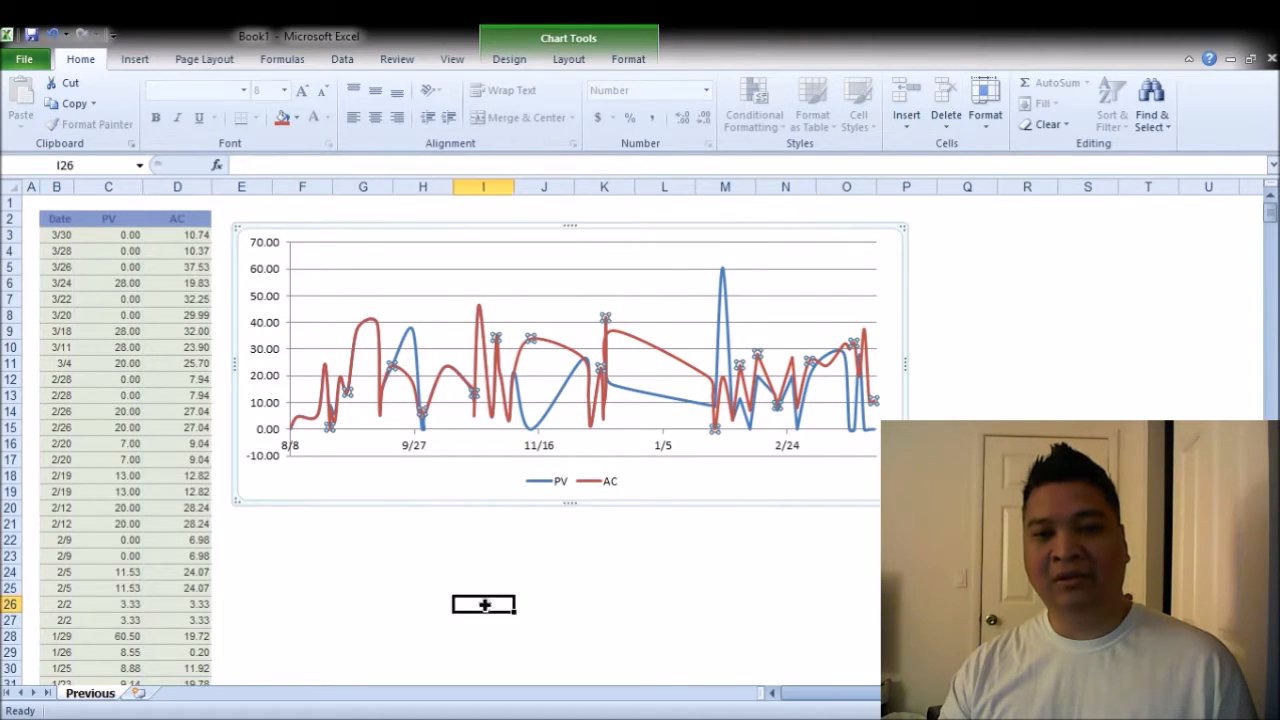
{"action": "left_click", "coordinate": [645, 348]}
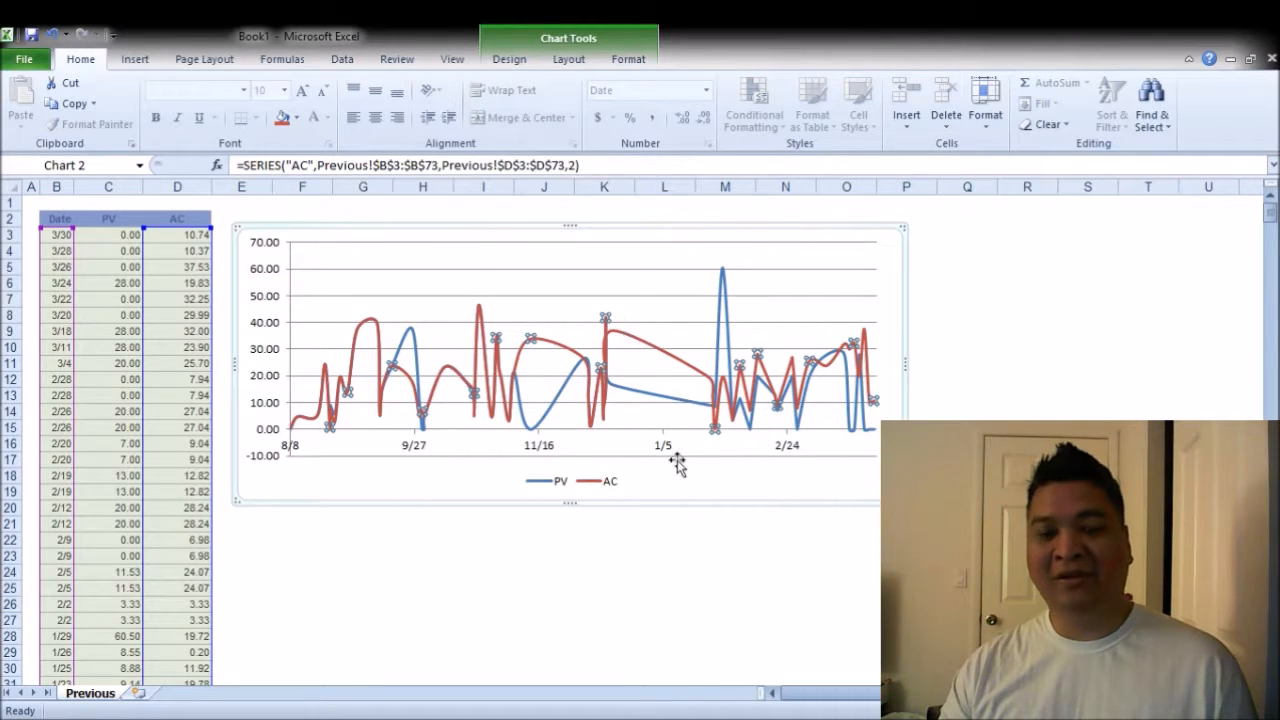
{"action": "left_click", "coordinate": [966, 444]}
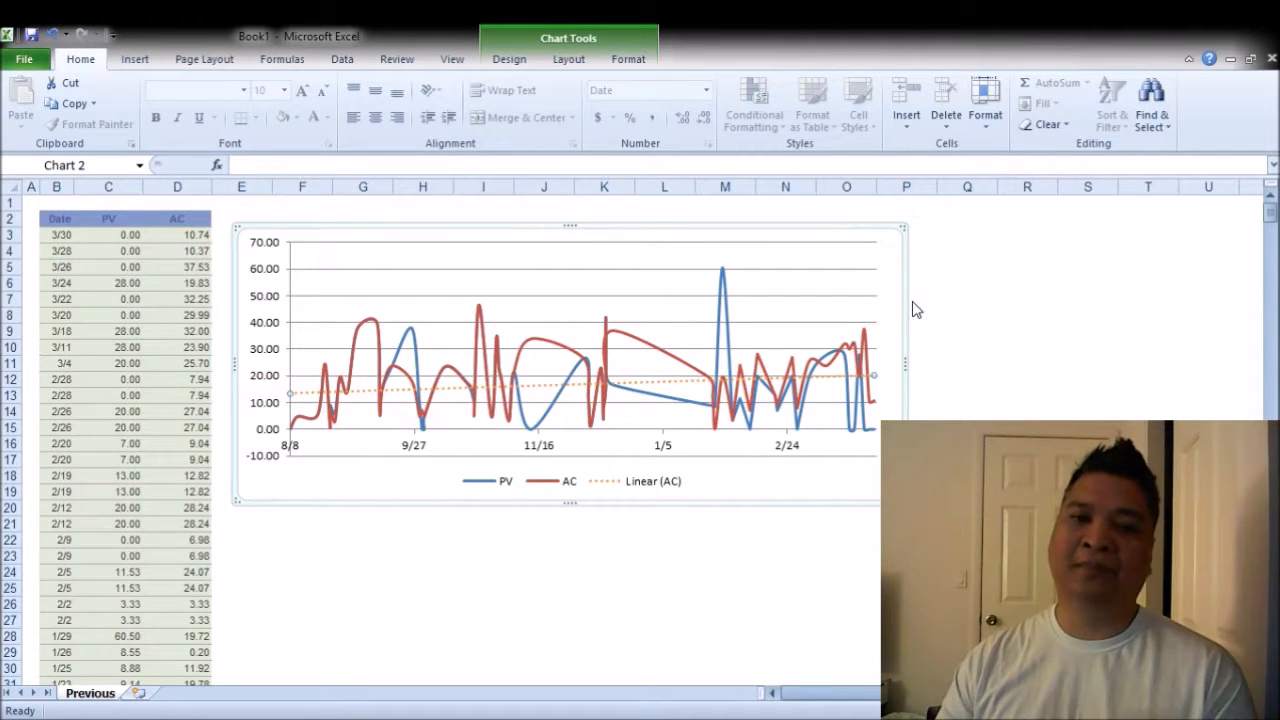
- Try the exponential, logarithmic and polynomial types for the AC trendline
{"action": "left_click", "coordinate": [959, 210]}
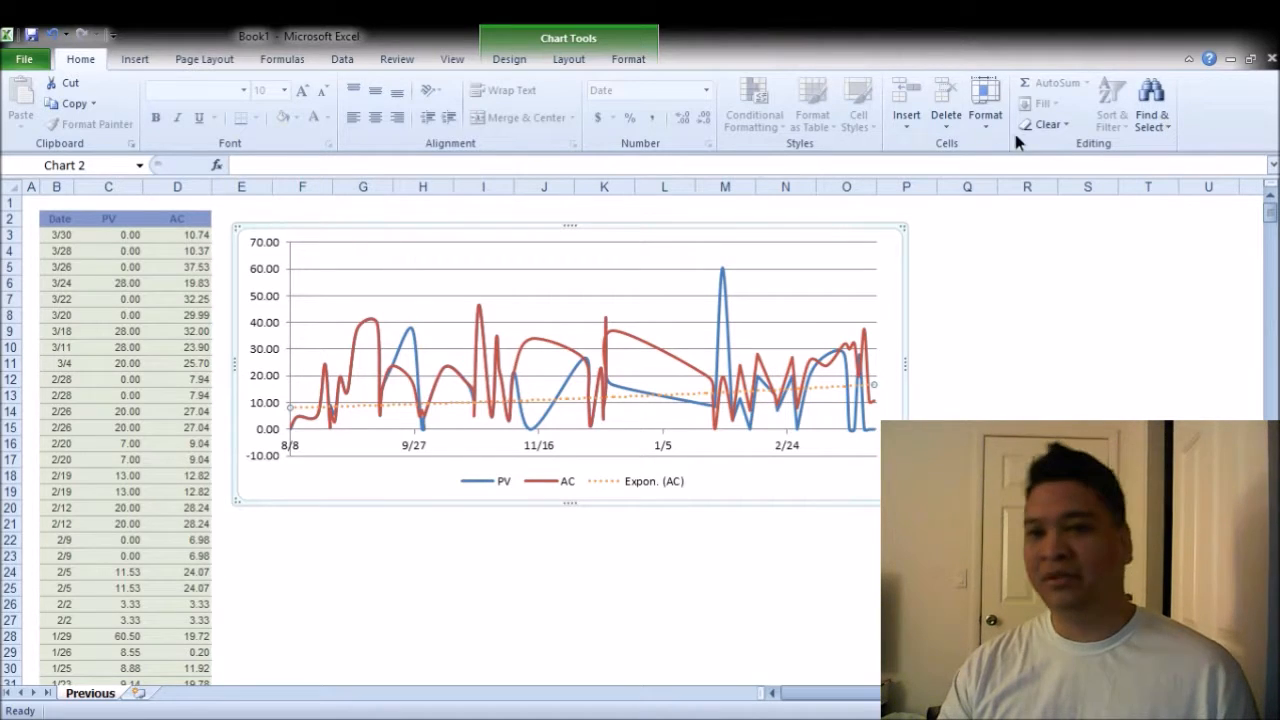
{"action": "left_click", "coordinate": [958, 301]}
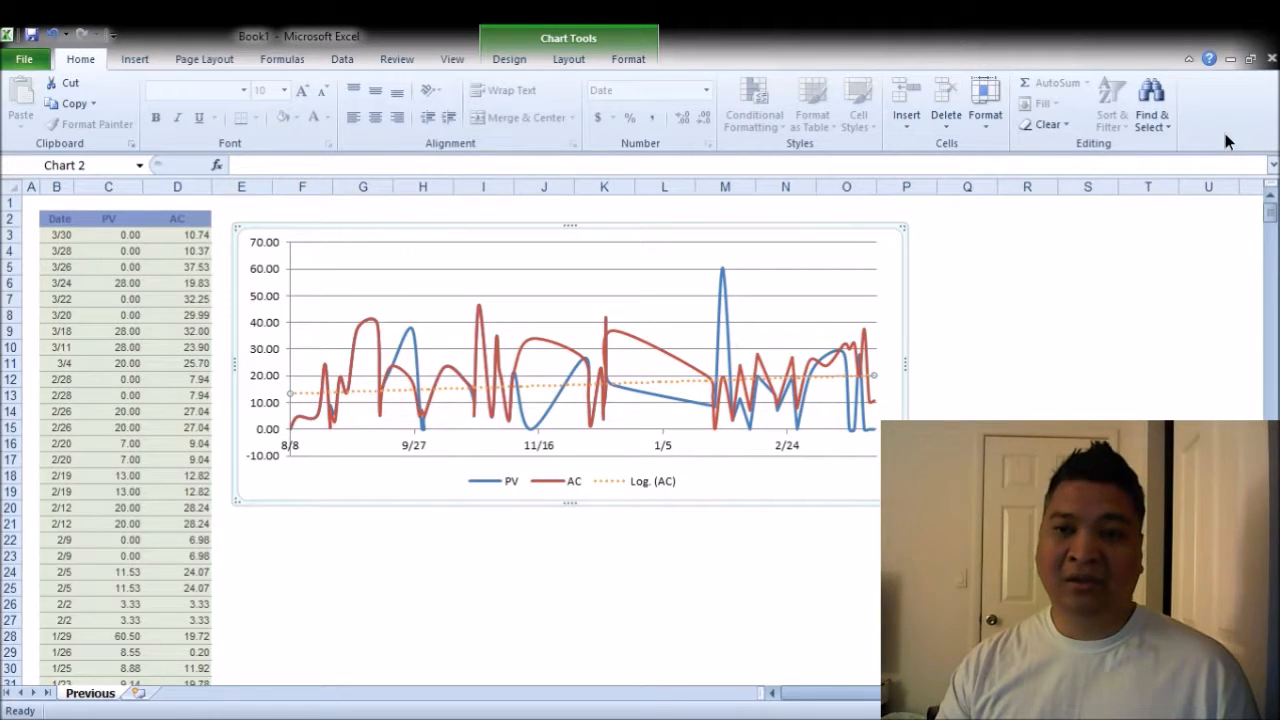
{"action": "left_click", "coordinate": [926, 304]}
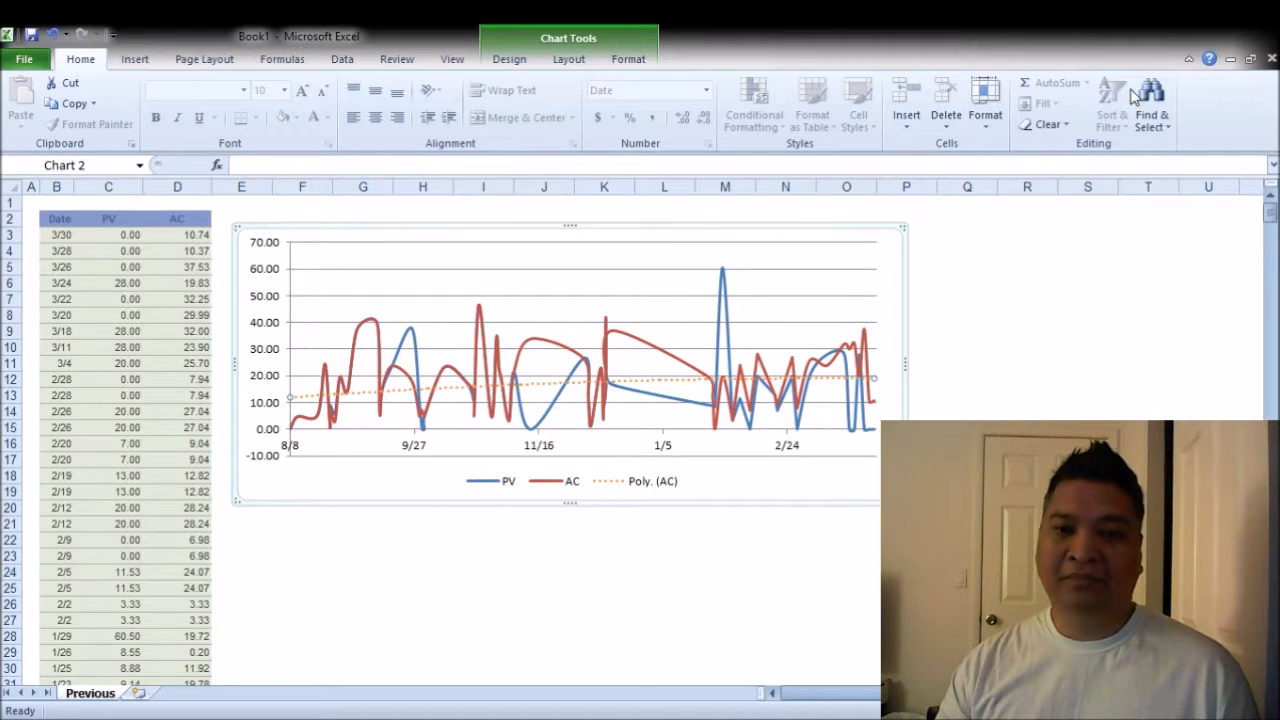
{"action": "left_click", "coordinate": [1013, 305]}
{"action": "left_click", "coordinate": [1015, 341]}
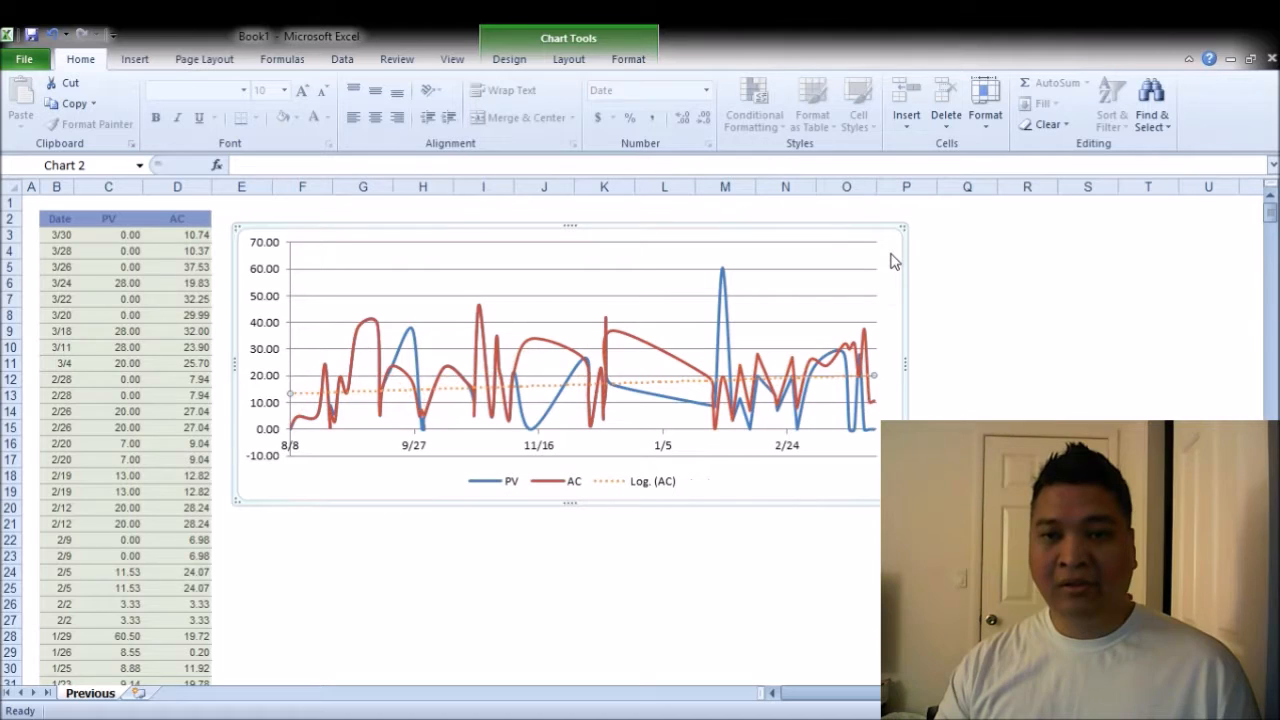
- Switch the AC trendline to a moving average with a period of 2
{"action": "left_click", "coordinate": [890, 253]}
{"action": "left_click", "coordinate": [888, 312]}
{"action": "left_click", "coordinate": [897, 358]}
{"action": "left_click", "coordinate": [888, 384]}
{"action": "left_click", "coordinate": [888, 389]}
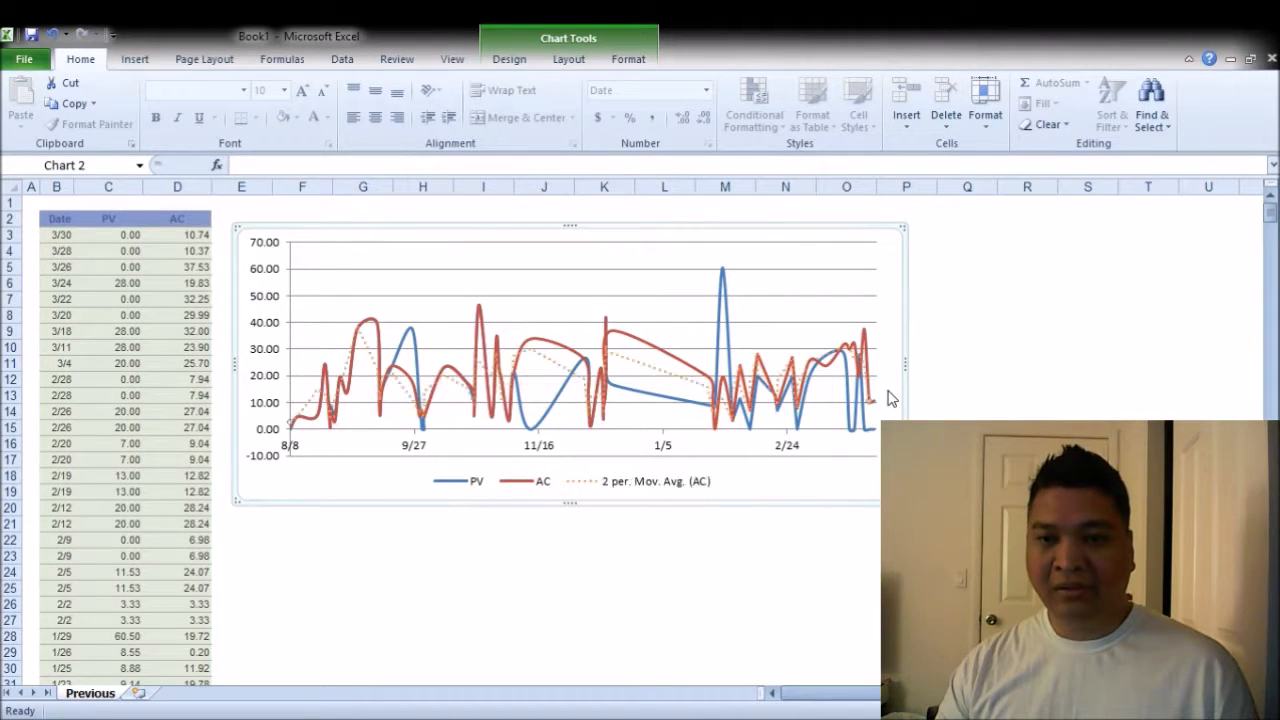
- Try different periods for the AC moving-average trendline, including 5, 6 and 7
{"action": "left_click", "coordinate": [1076, 387]}
{"action": "left_click", "coordinate": [1076, 386]}
{"action": "left_click", "coordinate": [1076, 386]}
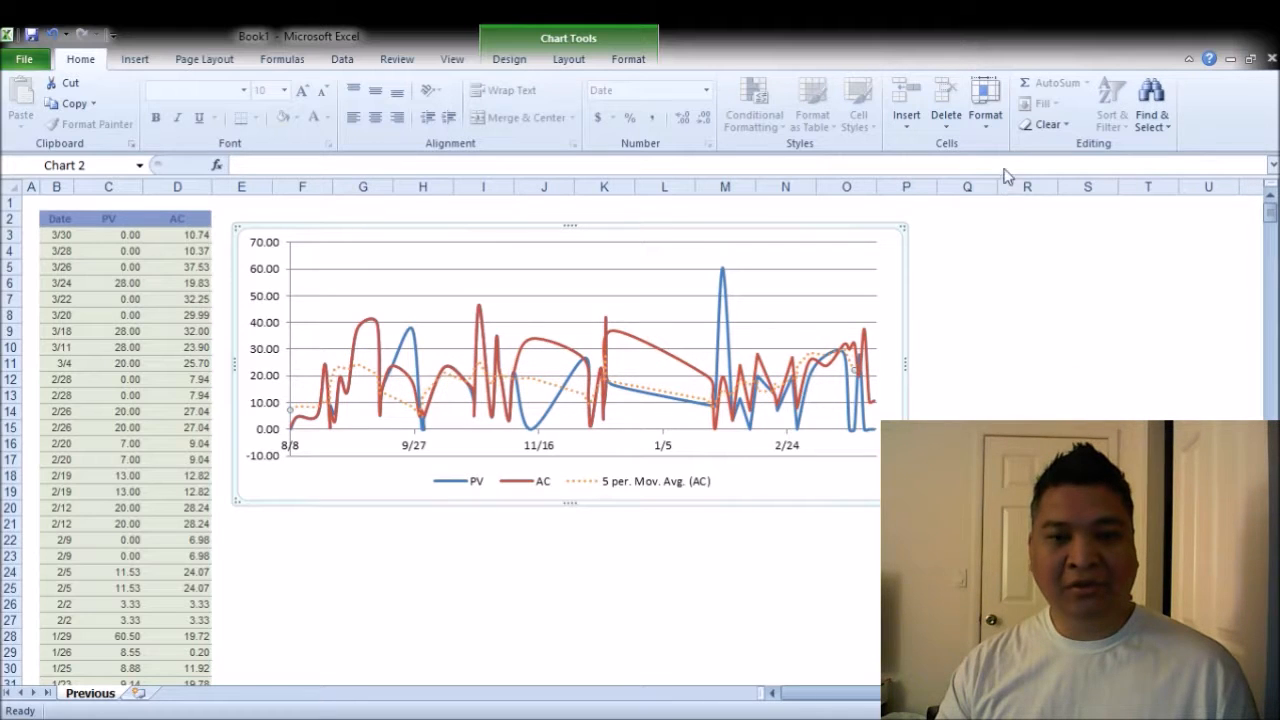
{"action": "left_click", "coordinate": [1243, 359]}
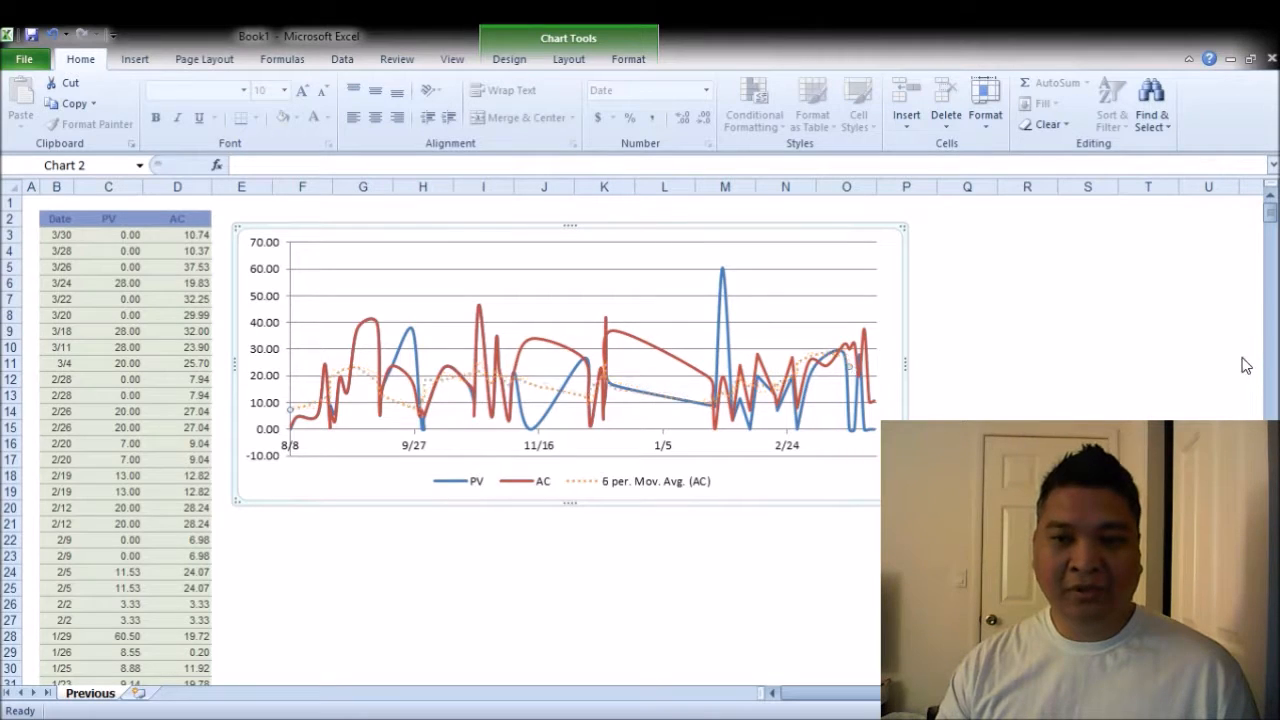
{"action": "left_click", "coordinate": [1243, 359]}
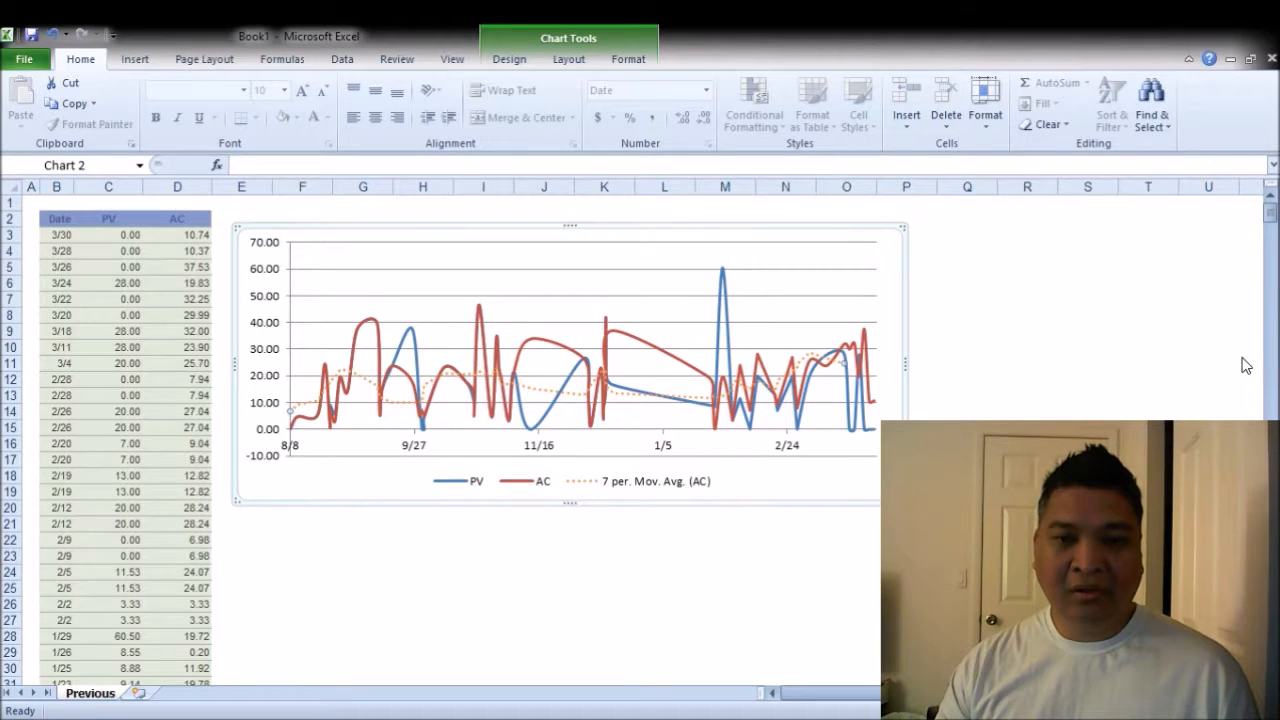
{"action": "left_click", "coordinate": [1245, 374]}
{"action": "left_click", "coordinate": [1245, 375]}
{"action": "left_click", "coordinate": [1245, 375]}
{"action": "left_click", "coordinate": [1242, 367]}
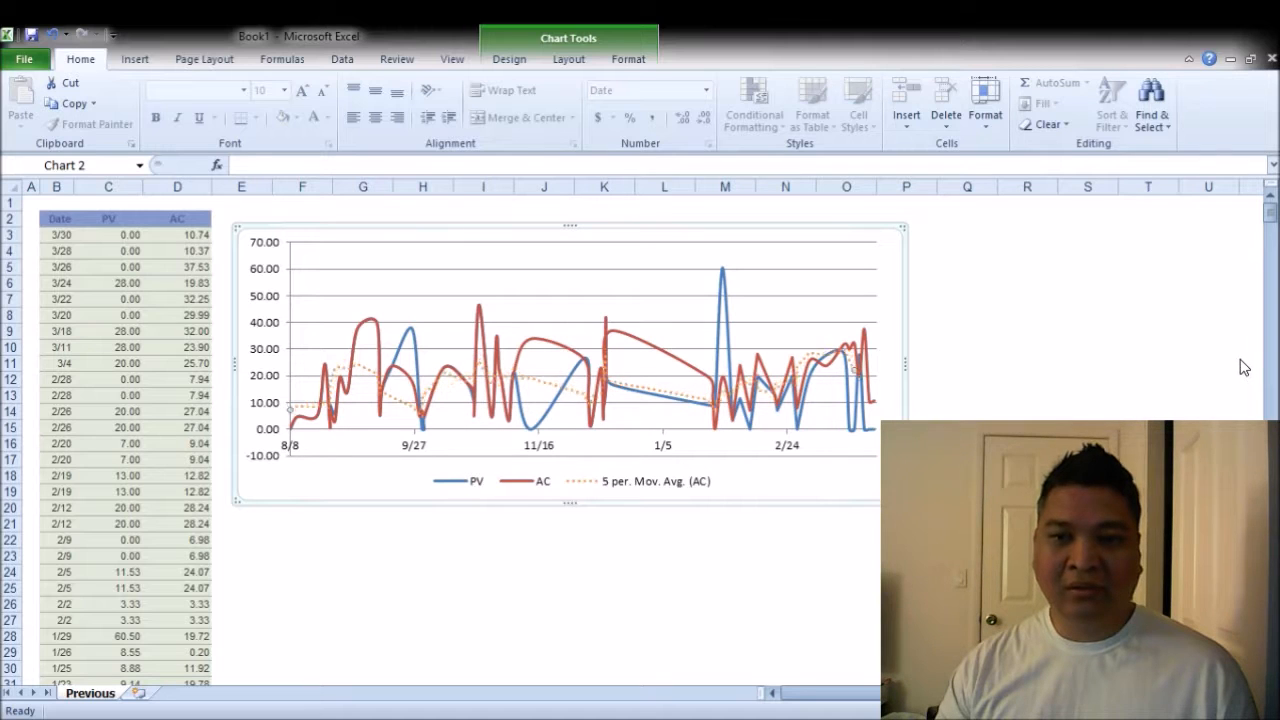
{"action": "left_click", "coordinate": [1245, 375]}
{"action": "left_click", "coordinate": [1242, 367]}
{"action": "left_click", "coordinate": [1242, 367]}
{"action": "left_click", "coordinate": [1242, 367]}
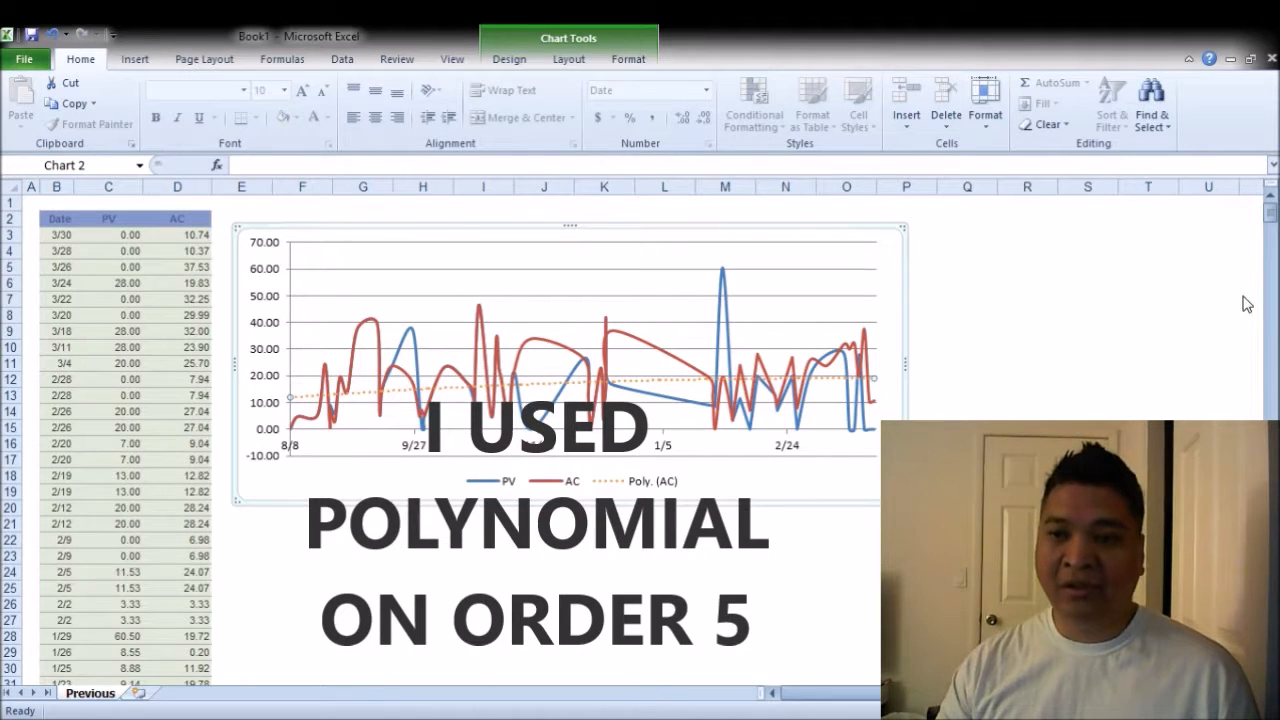
- Make the AC trendline polynomial, adjust its order to compare the curve shapes, and leave the chart selection
{"action": "left_click", "coordinate": [1246, 304]}
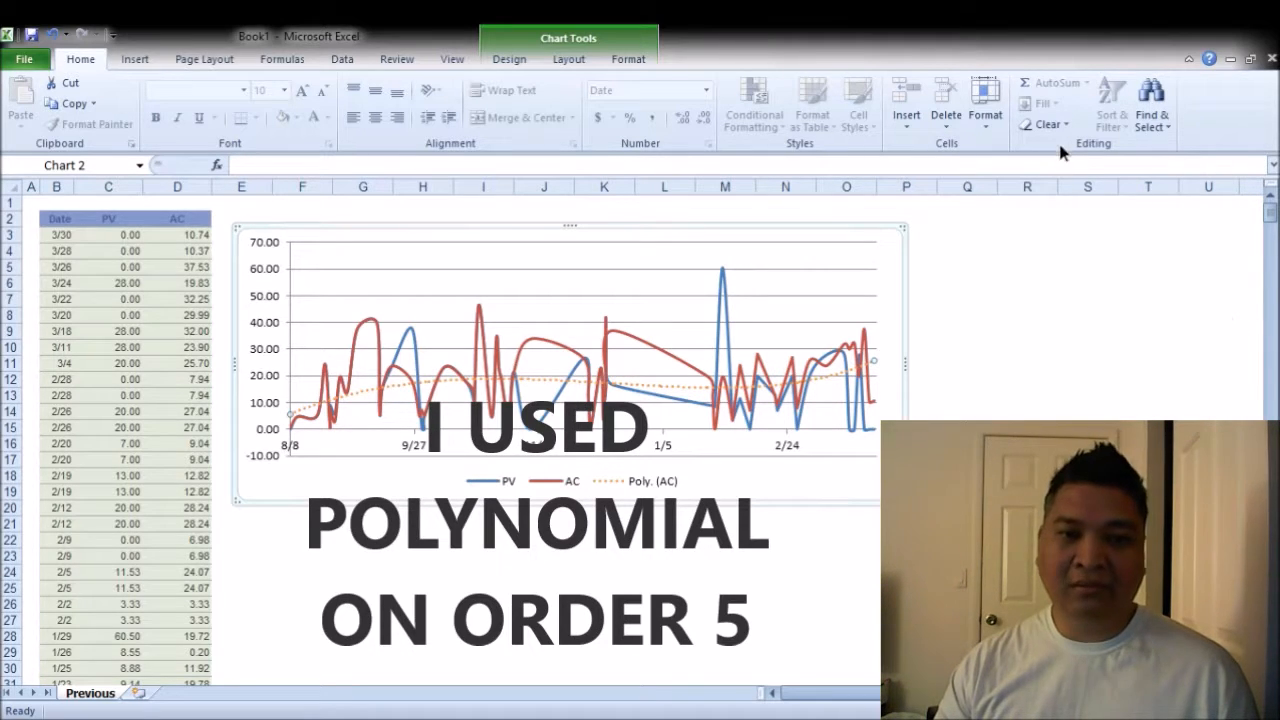
{"action": "left_click", "coordinate": [1126, 280]}
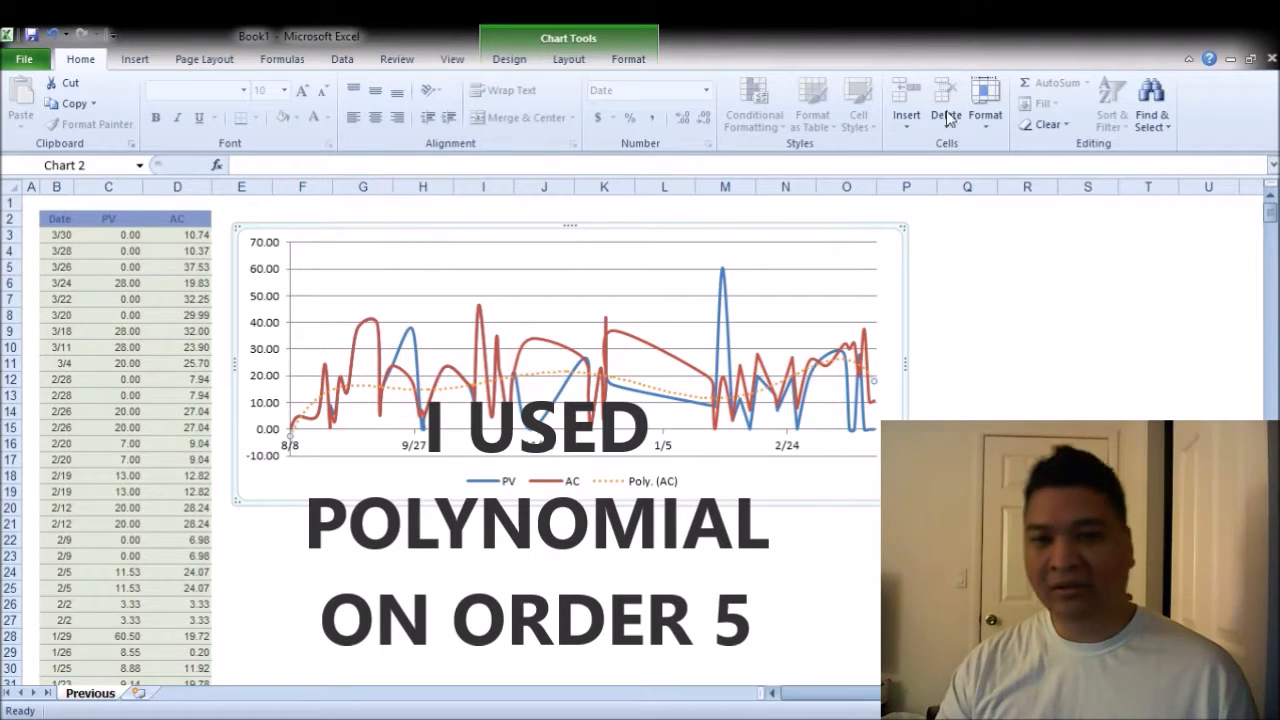
{"action": "left_click", "coordinate": [1043, 285]}
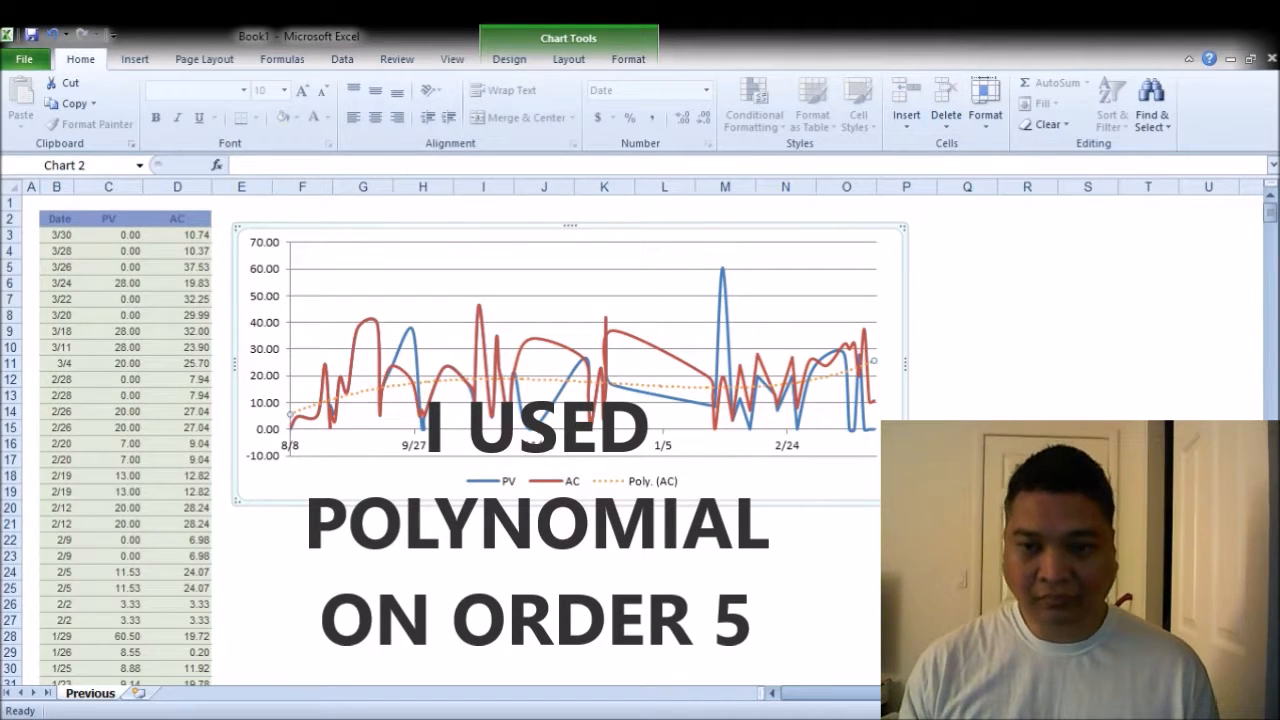
{"action": "left_click", "coordinate": [664, 587]}
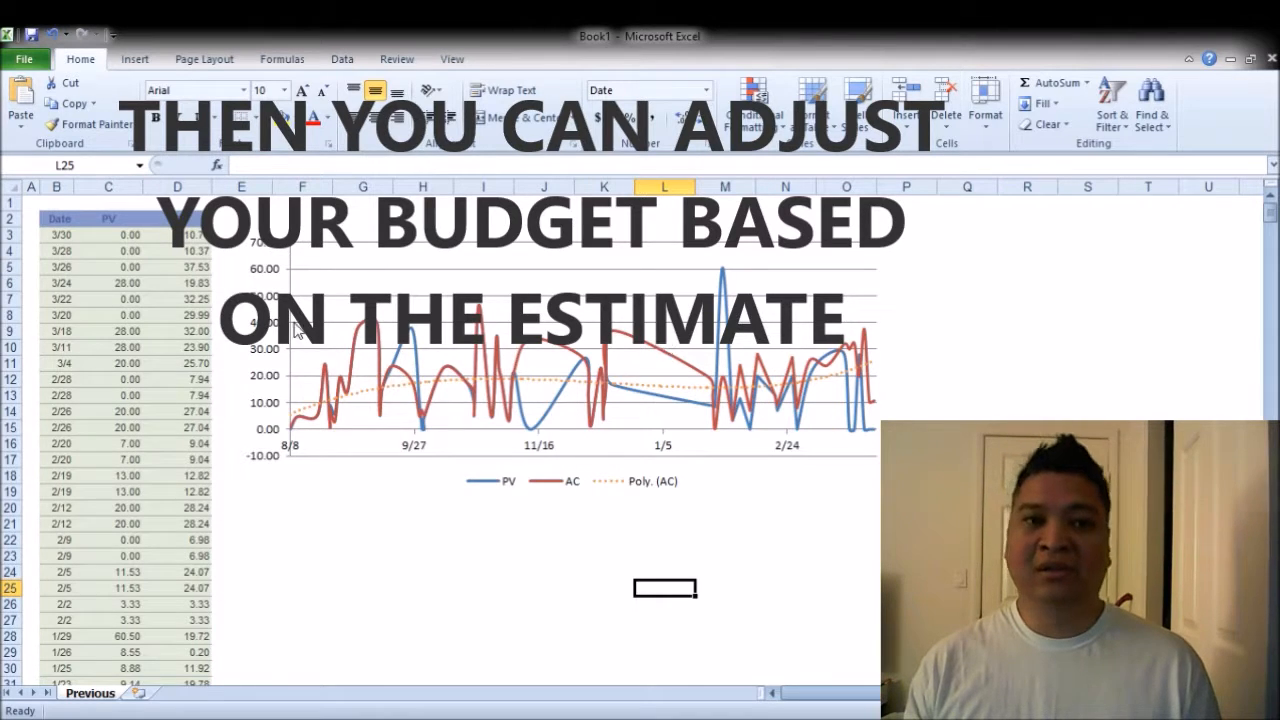
{"action": "left_click", "coordinate": [116, 235]}
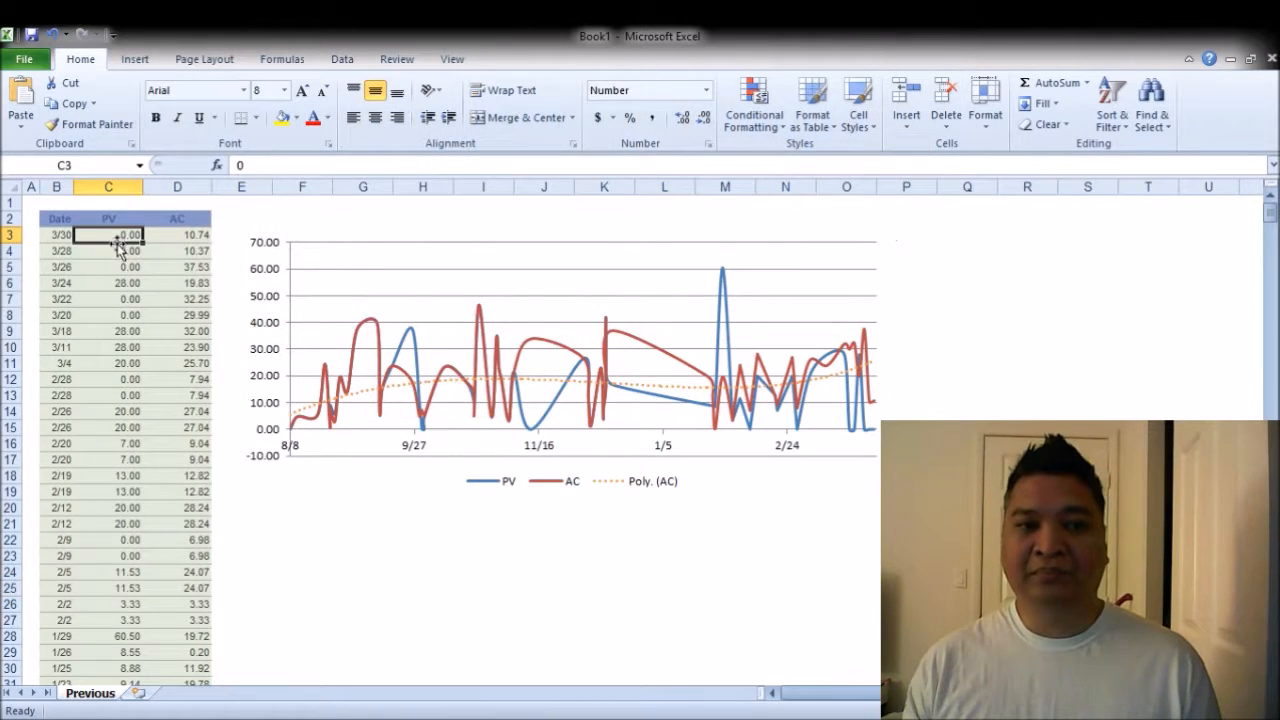
{"action": "left_click", "coordinate": [180, 395]}
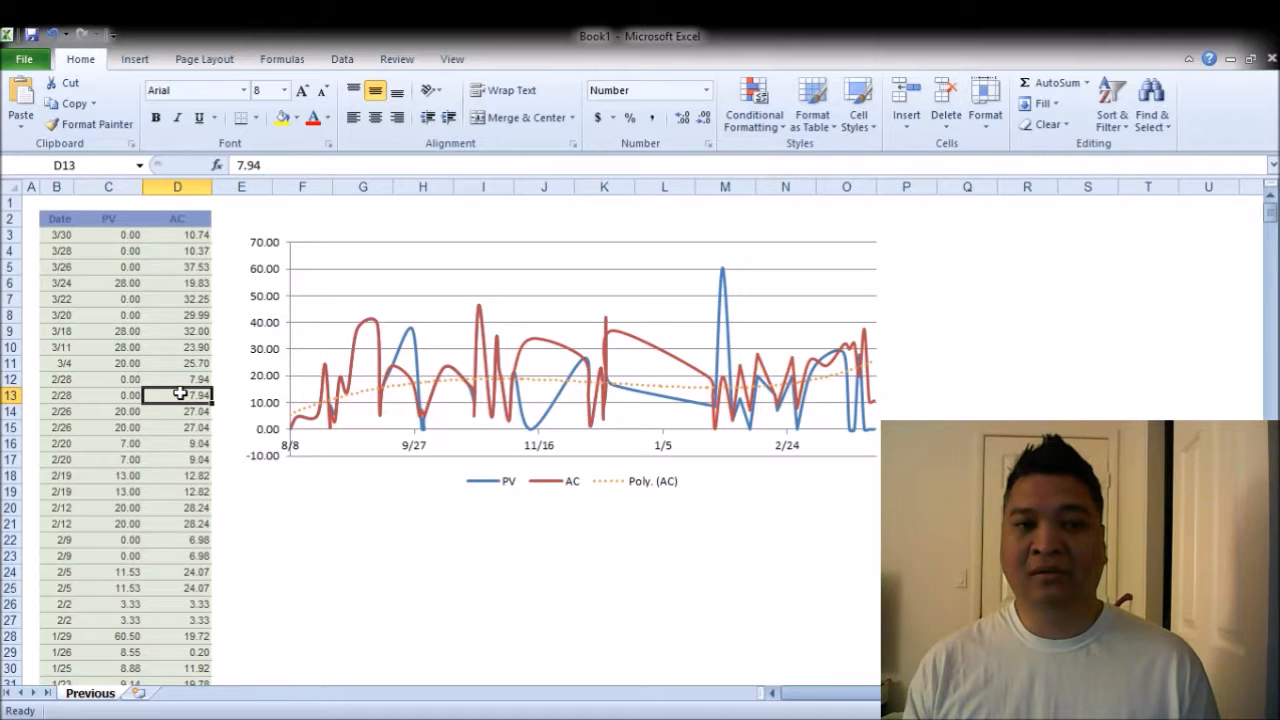